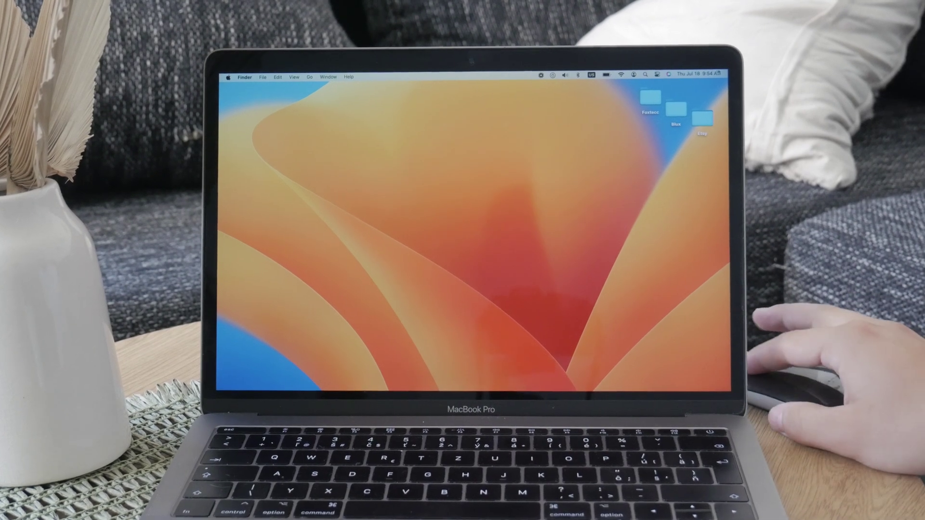
scroll(387, 380, "left", 3)
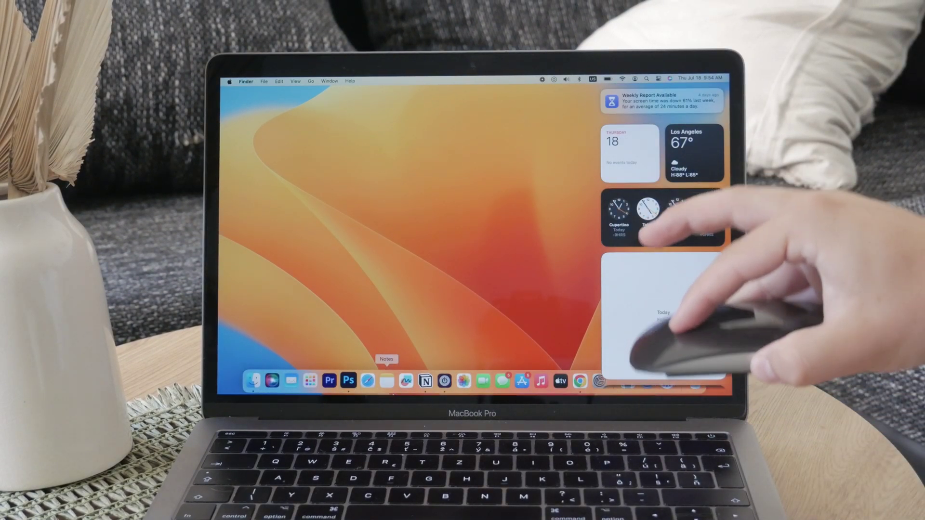
scroll(387, 381, "right", 3)
- Bring up the Notes Dock menu, then dismiss all app menus to leave the plain desktop
right_click(387, 381)
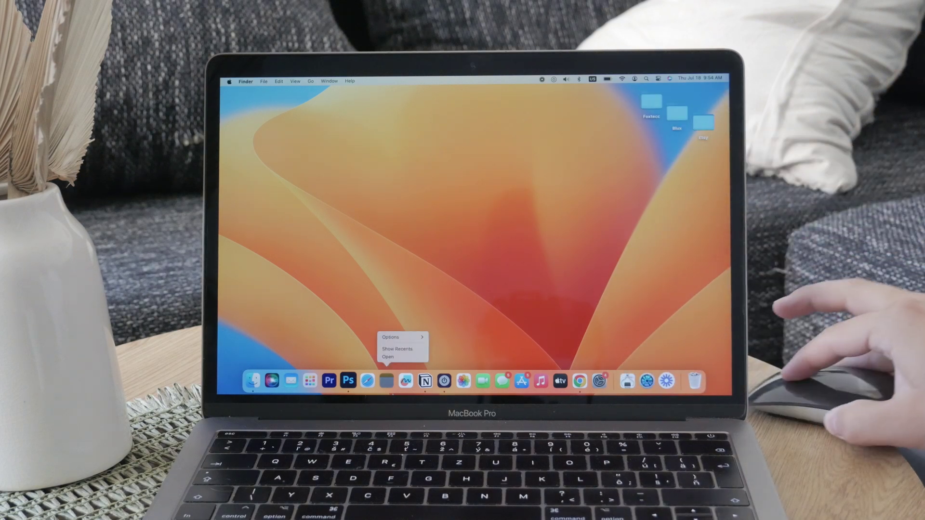
left_click(403, 308)
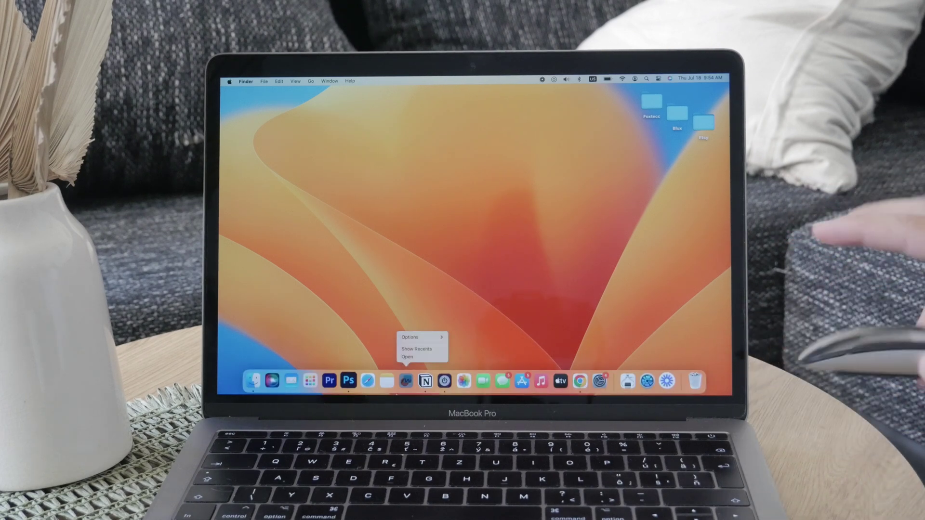
left_click(459, 296)
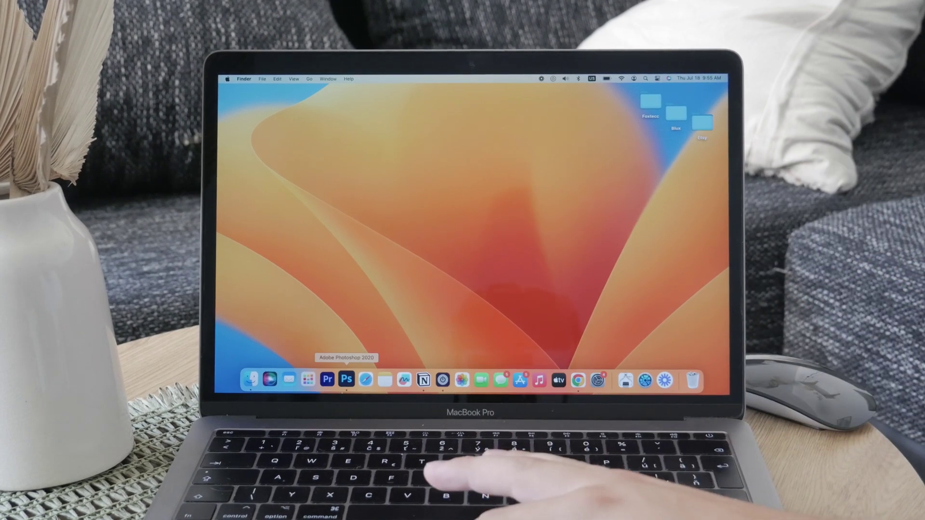
- Launch Safari and run the Google search for 'gaming s001 mouse'
left_click(365, 381)
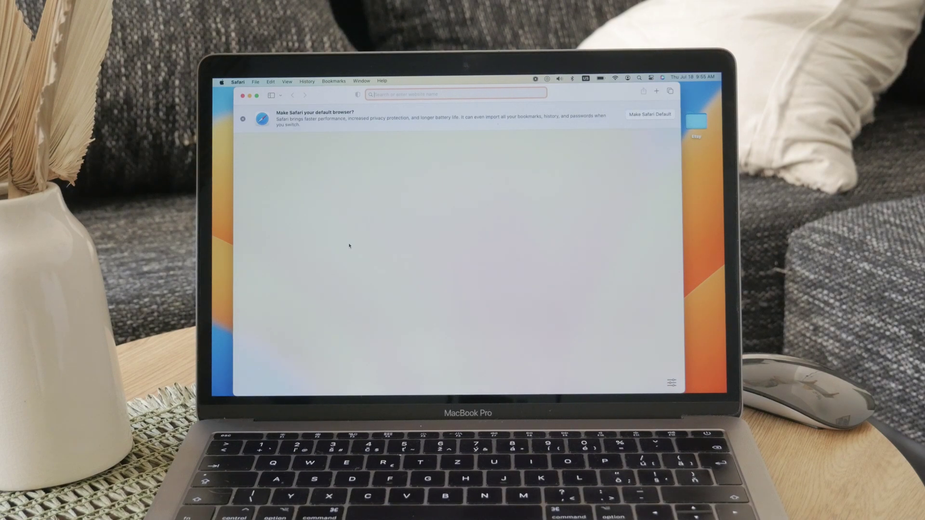
type("ga")
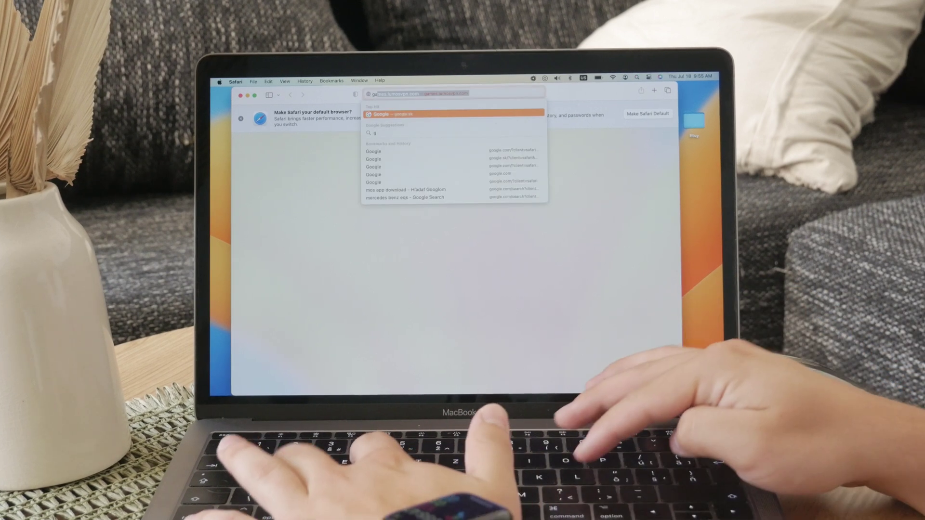
key("Escape")
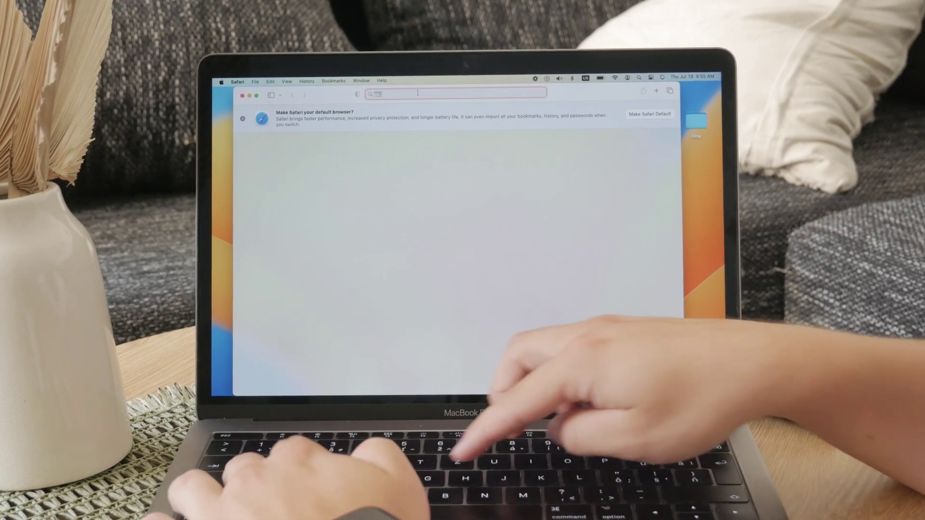
type("gamung")
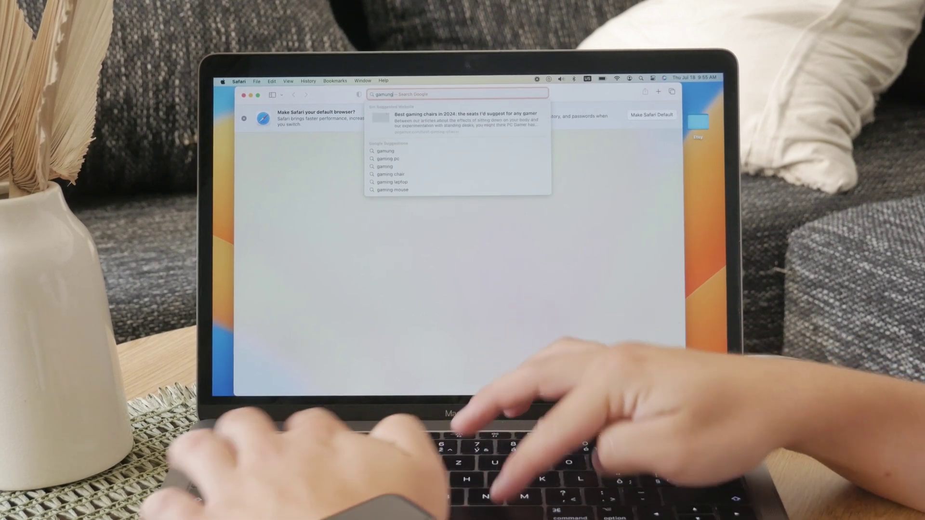
type(" s001")
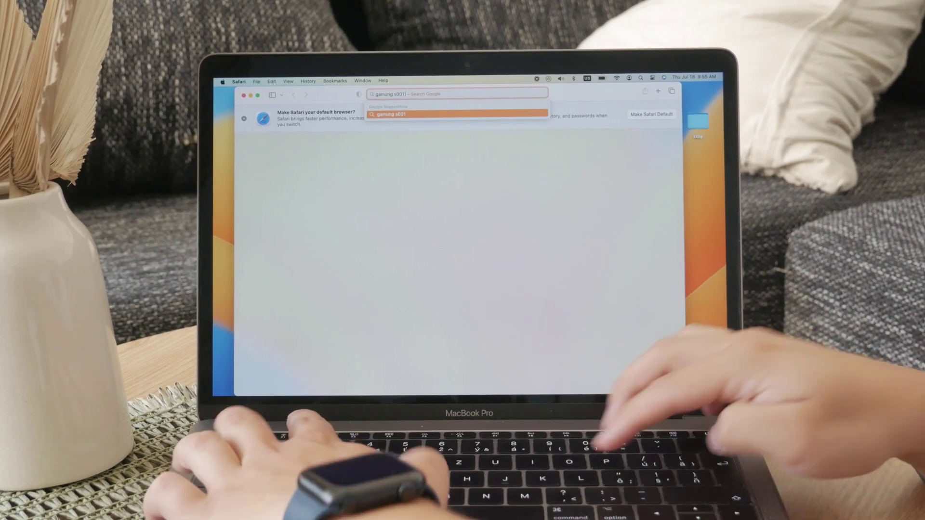
type(" mouse")
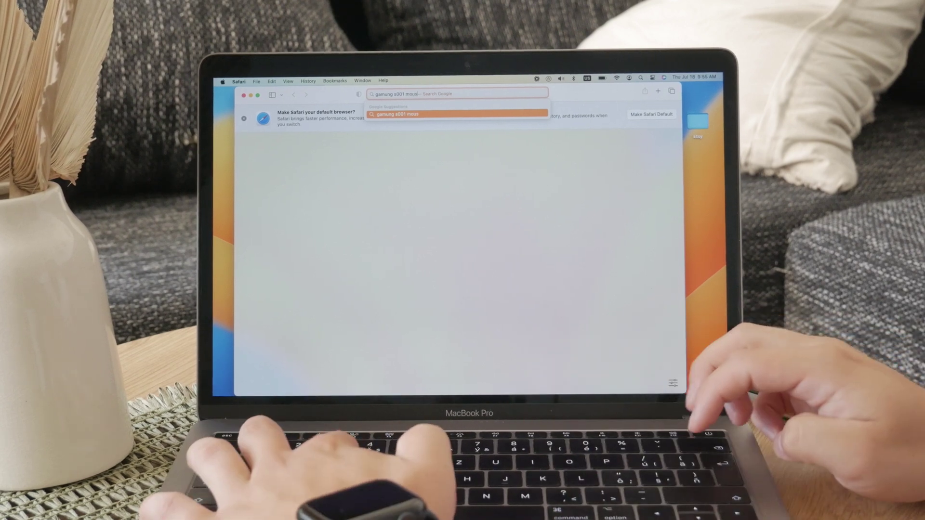
key("Return")
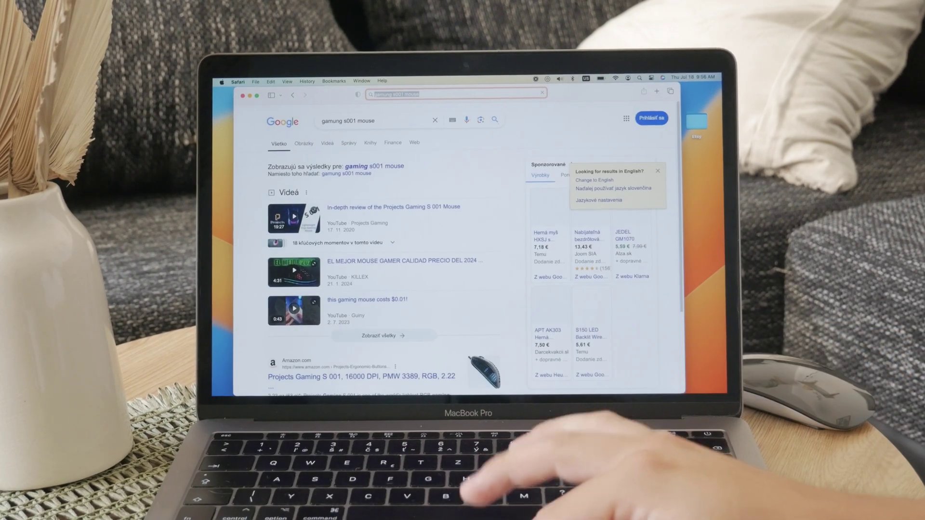
mouse_move(551, 268)
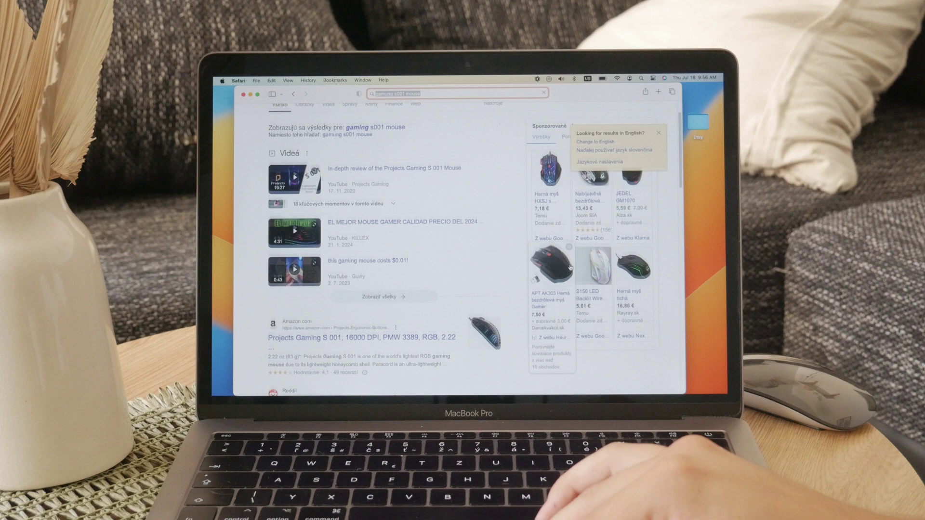
- Show the 'gaming s001 mouse' Google Images results, then view them in Mission Control
left_click(373, 168)
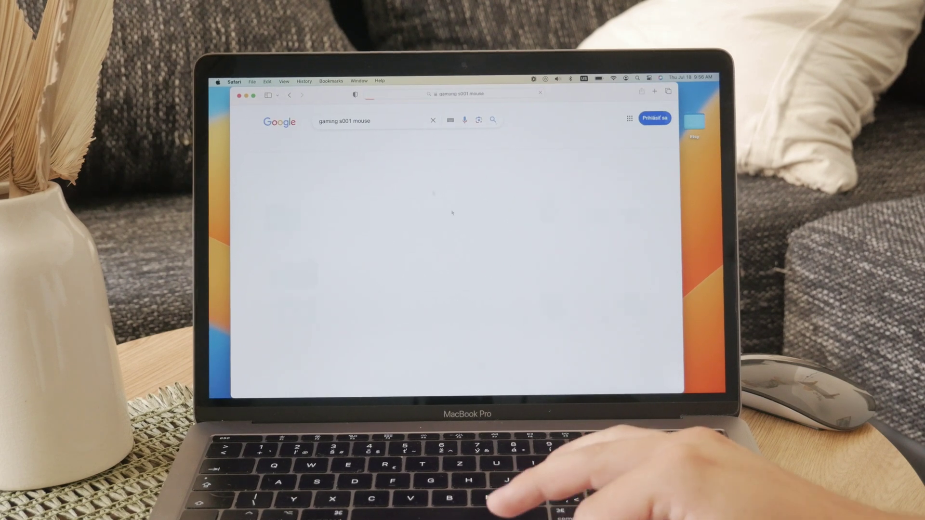
scroll(488, 265, "down", 2)
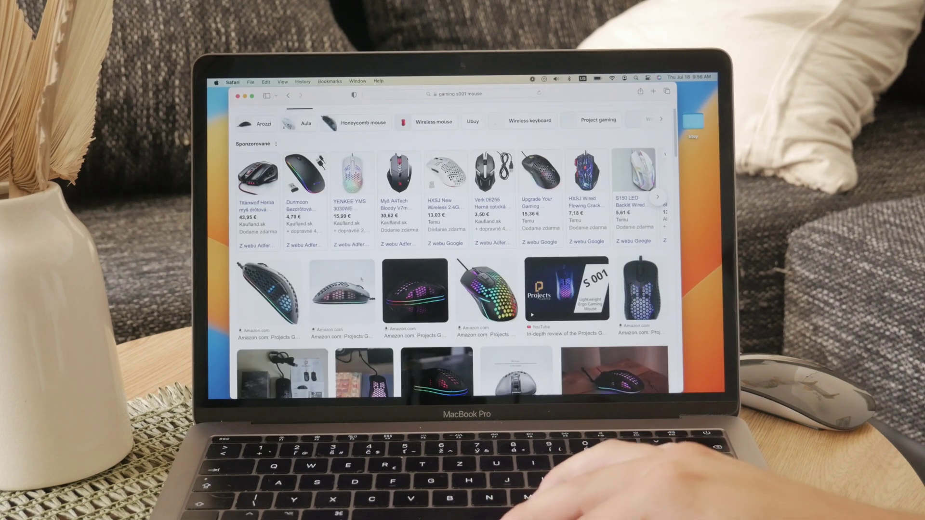
scroll(455, 289, "down", 1)
scroll(385, 276, "down", 1)
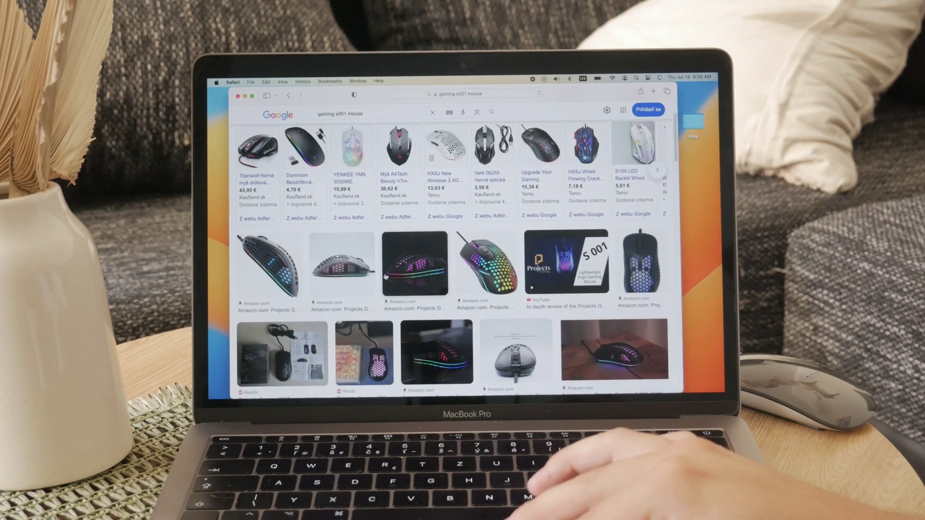
scroll(372, 267, "down", 2)
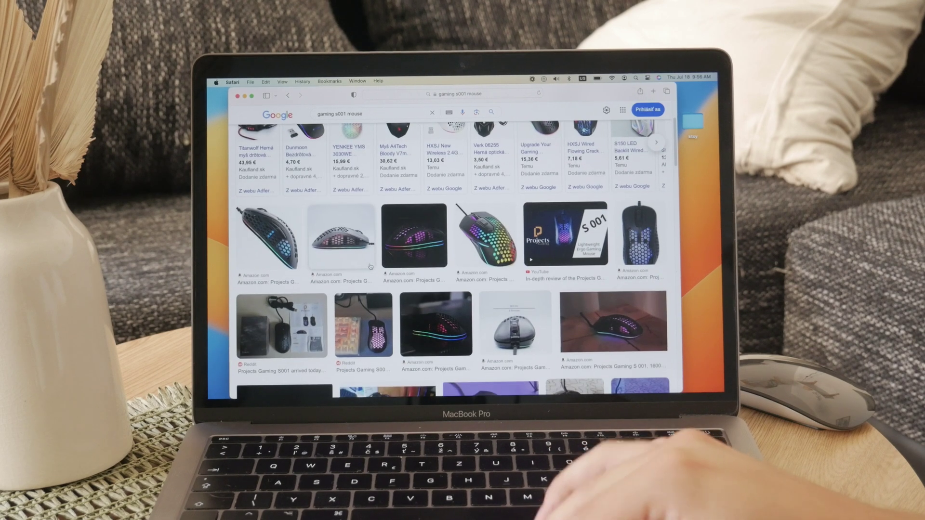
scroll(372, 268, "down", 3)
scroll(372, 268, "down", 2)
scroll(372, 268, "down", 1)
scroll(456, 261, "up", 3)
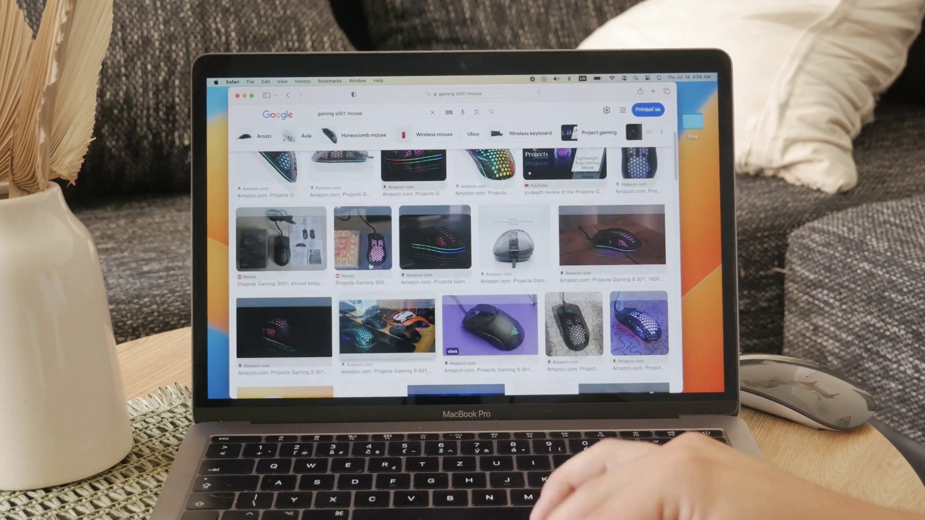
scroll(456, 261, "up", 3)
key("ctrl+Up")
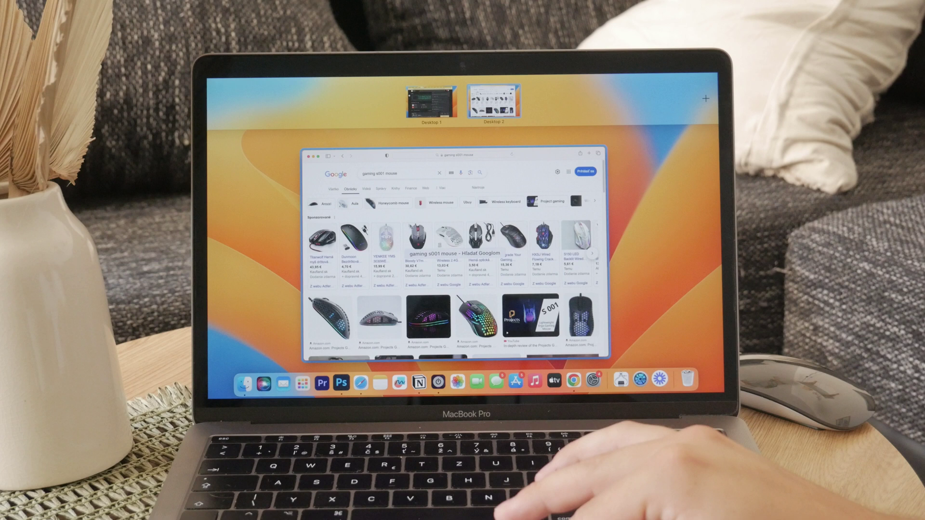
- Leave Mission Control and close the Safari image results window
key("ctrl+Up")
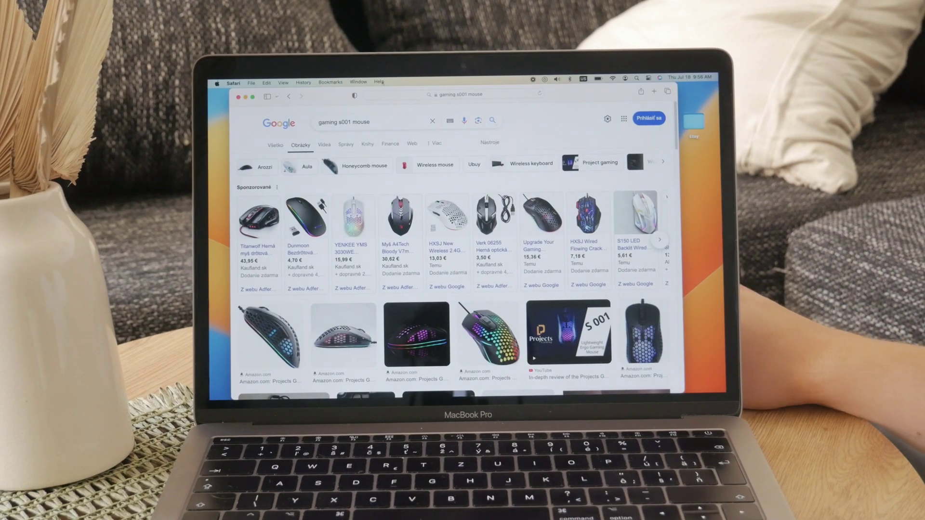
left_click(239, 97)
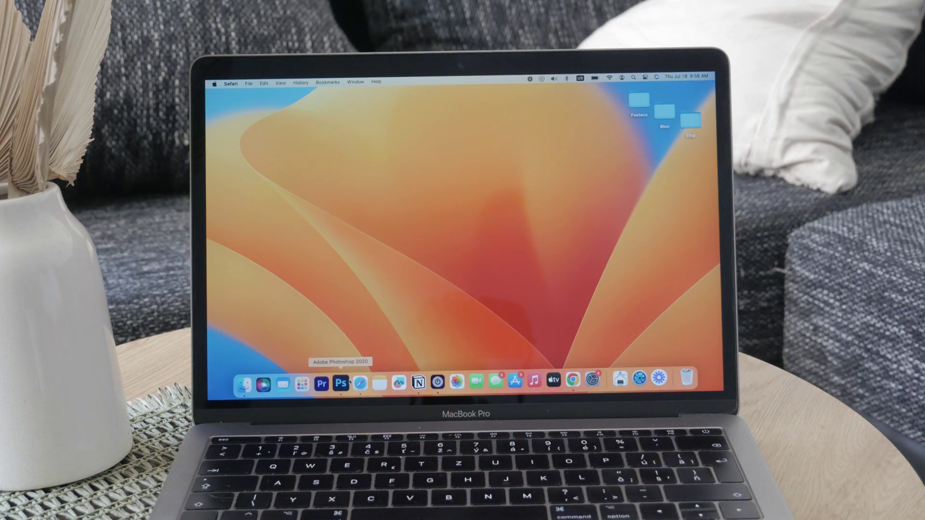
- Open a blank Safari window, shrink it, and move it up and left toward centre
left_click(360, 383)
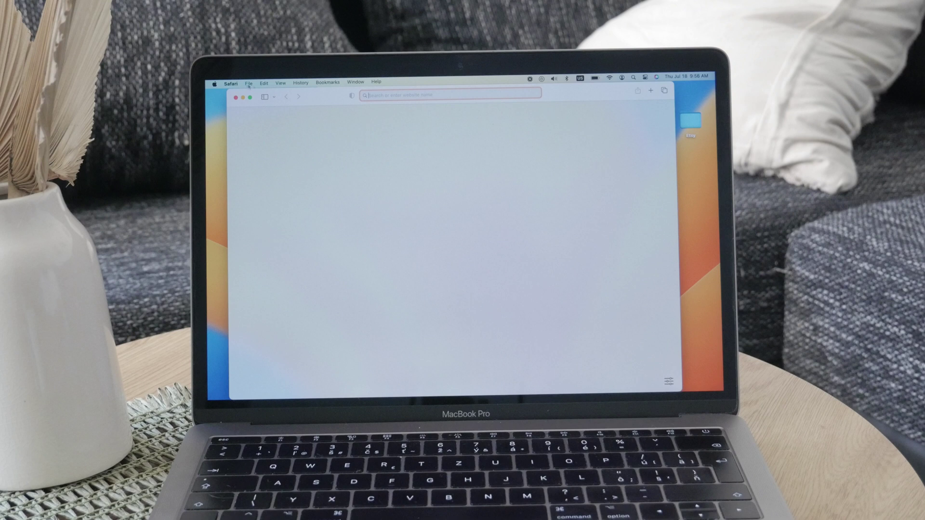
left_click_drag(229, 87, 296, 158)
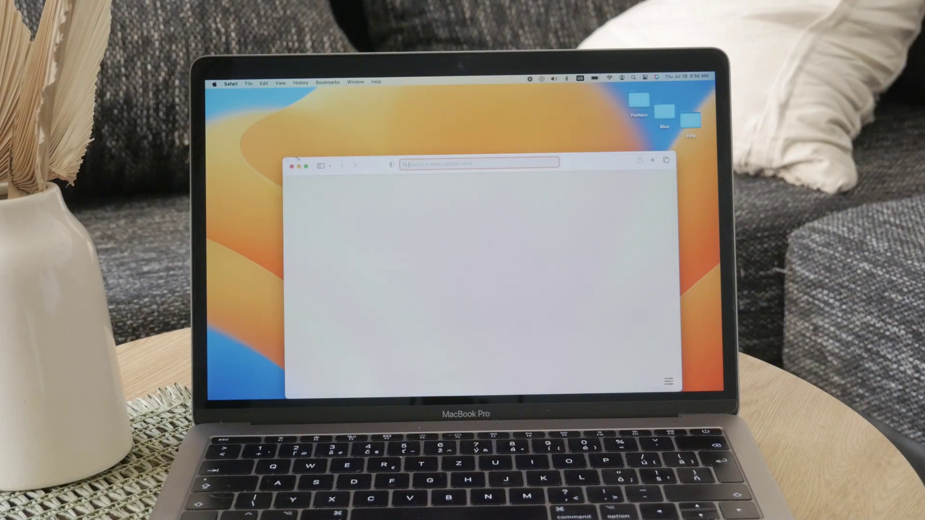
left_click_drag(374, 176, 343, 136)
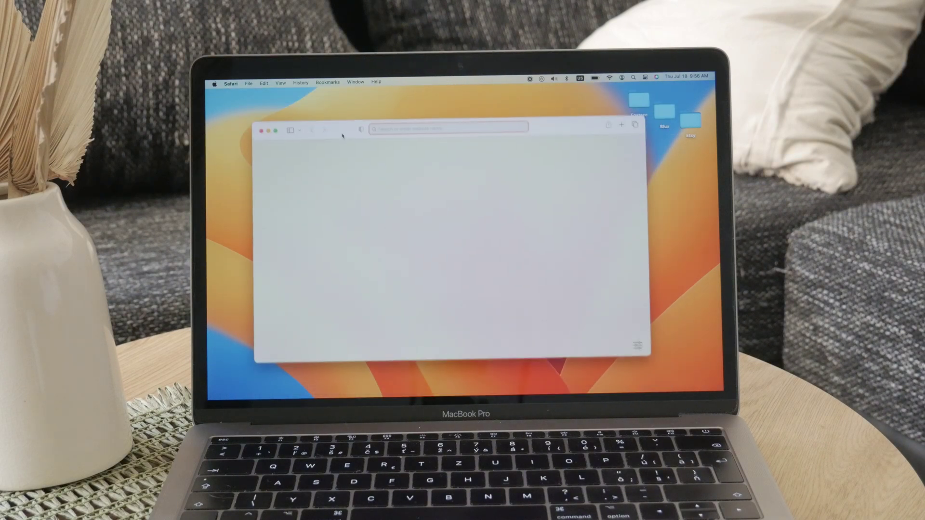